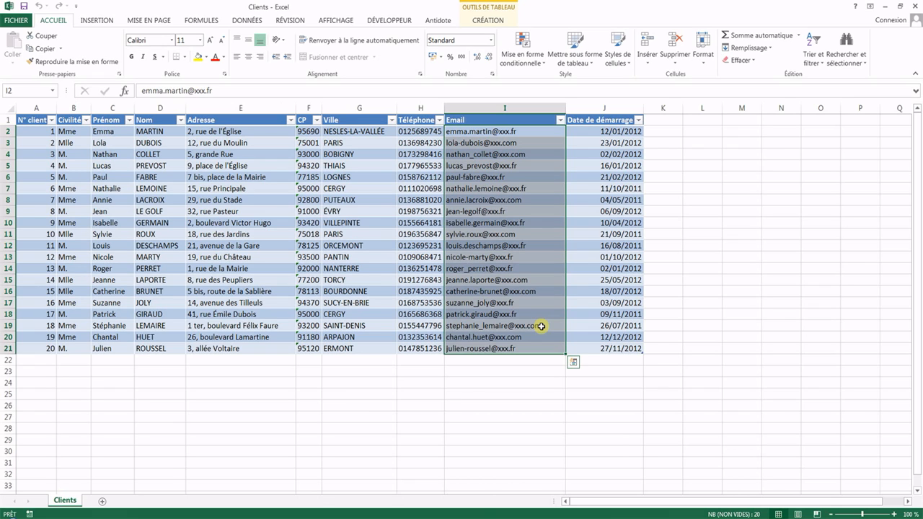
Step: Close the Clients workbook in Excel
left_click(552, 154)
left_click(916, 10)
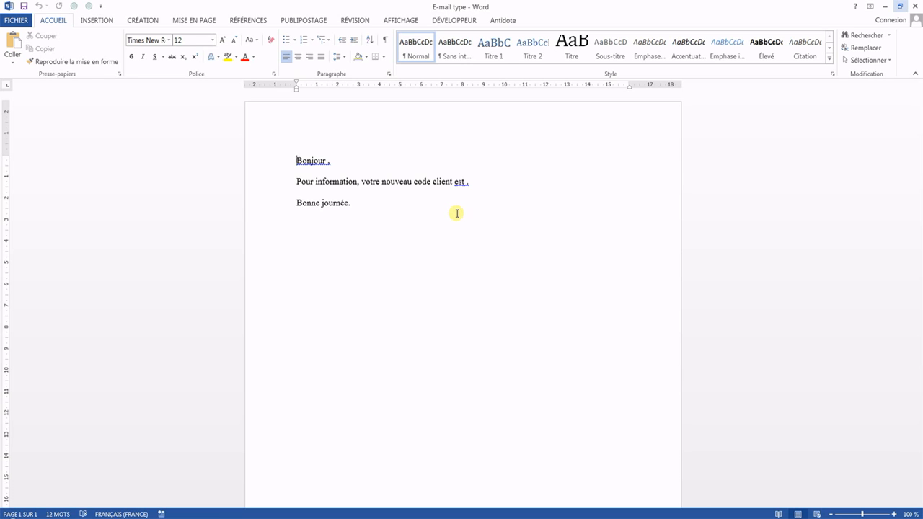
Step: In the E-mail type Word document, start the step-by-step mail merge wizard for e-mail messages, using the current document as the base
left_click(304, 20)
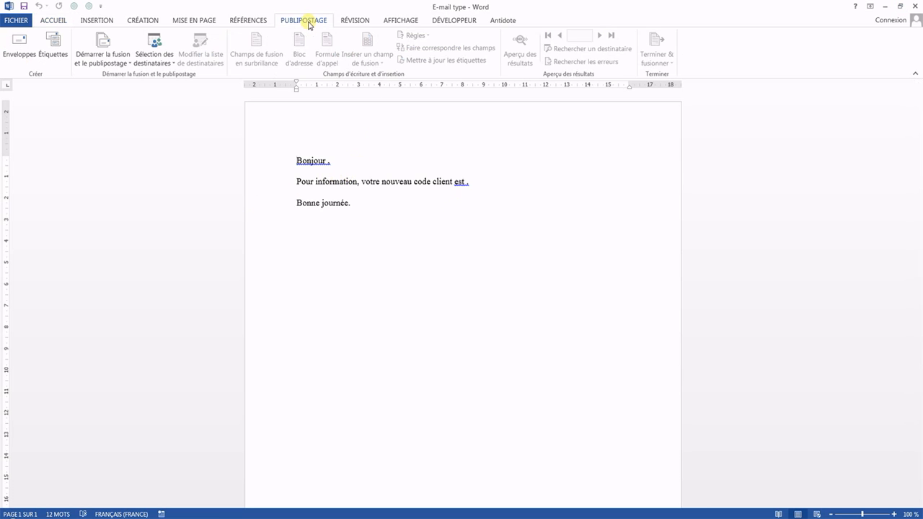
left_click(101, 64)
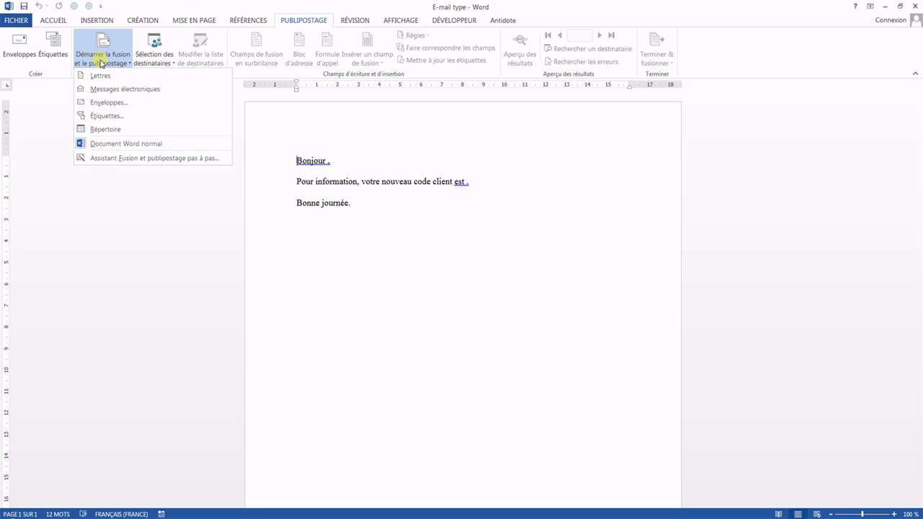
left_click(143, 159)
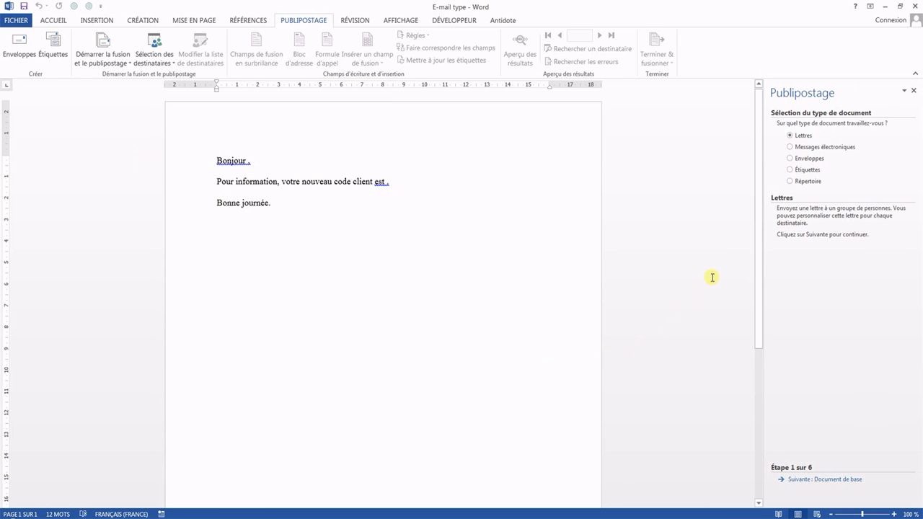
left_click(809, 147)
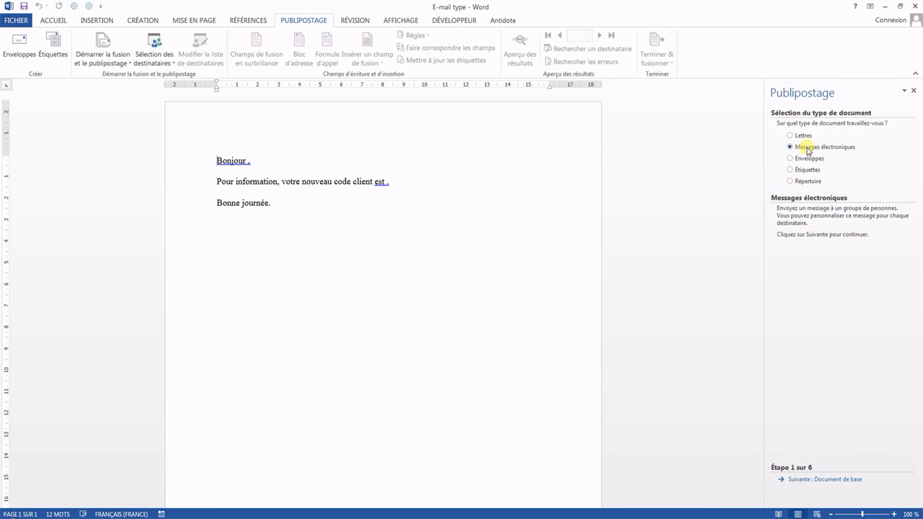
left_click(842, 480)
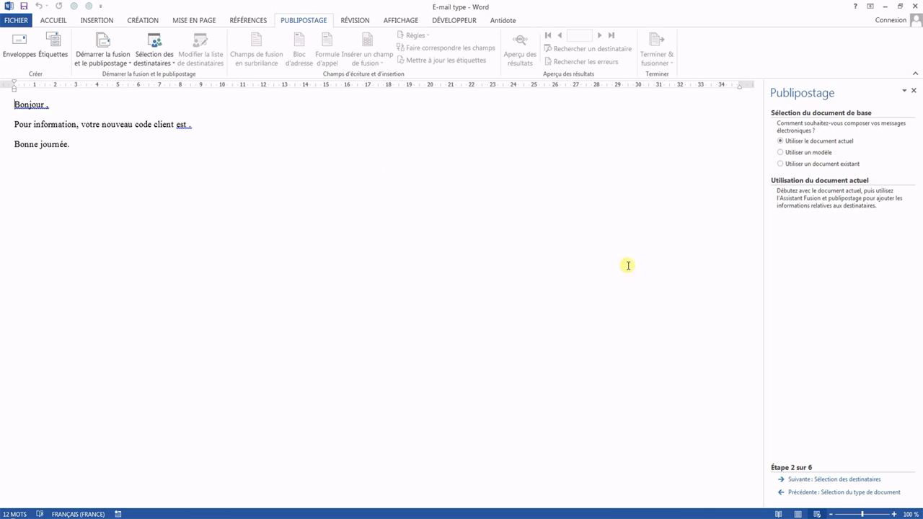
left_click(852, 480)
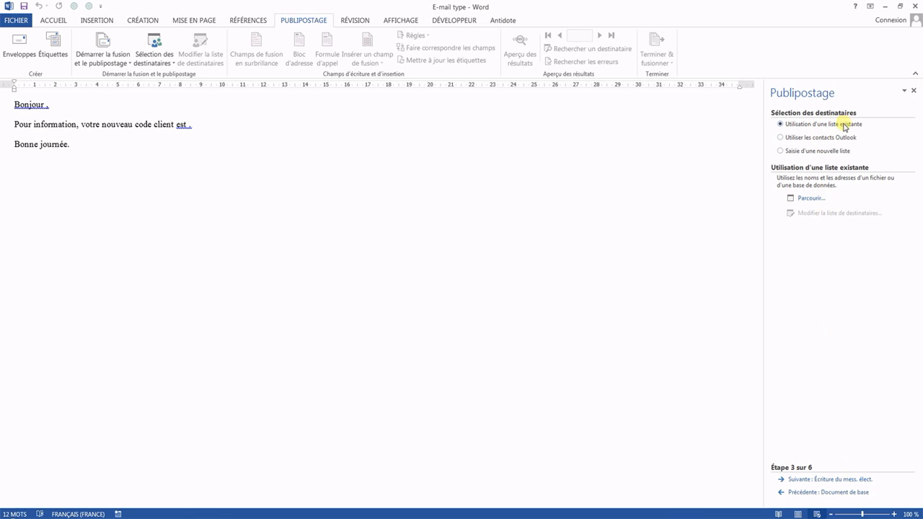
Step: Use the Clients table from the Clients workbook on the Desktop as the existing recipient list, with the first row as column headers
left_click(807, 198)
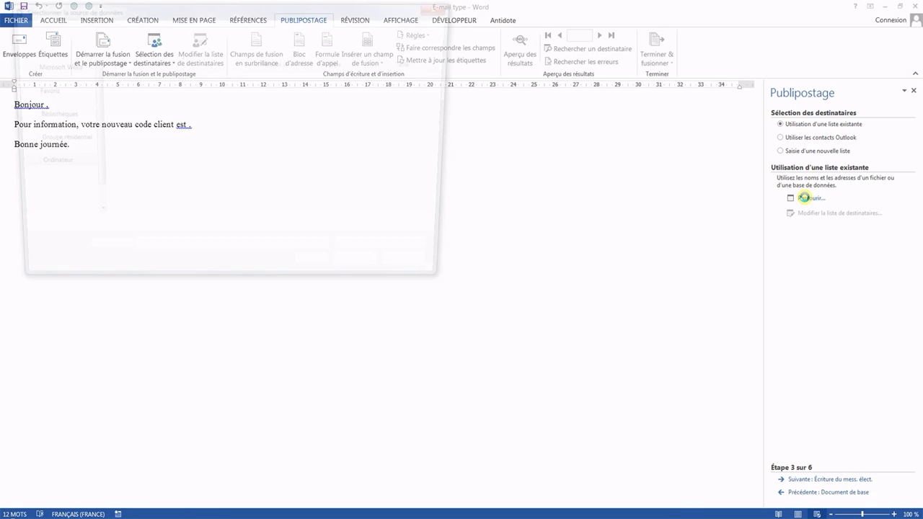
left_click_drag(89, 134, 89, 68)
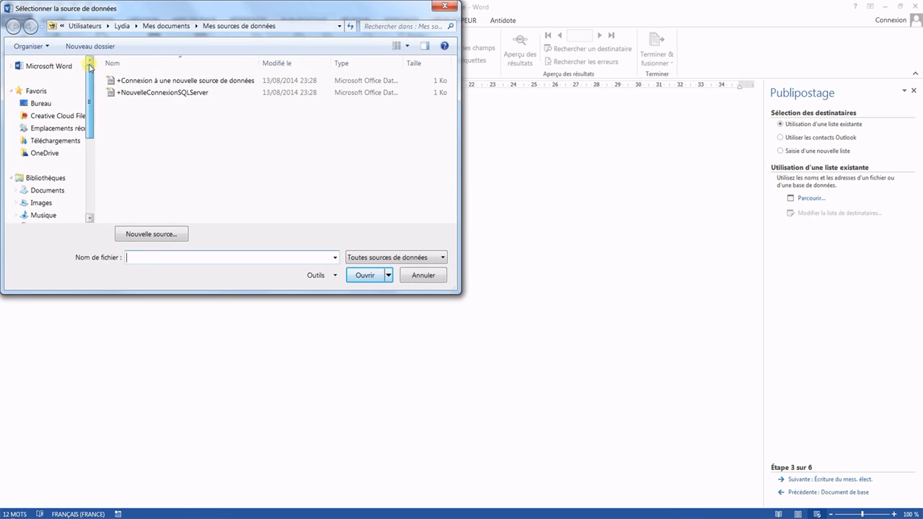
scroll(75, 115, "up", 3)
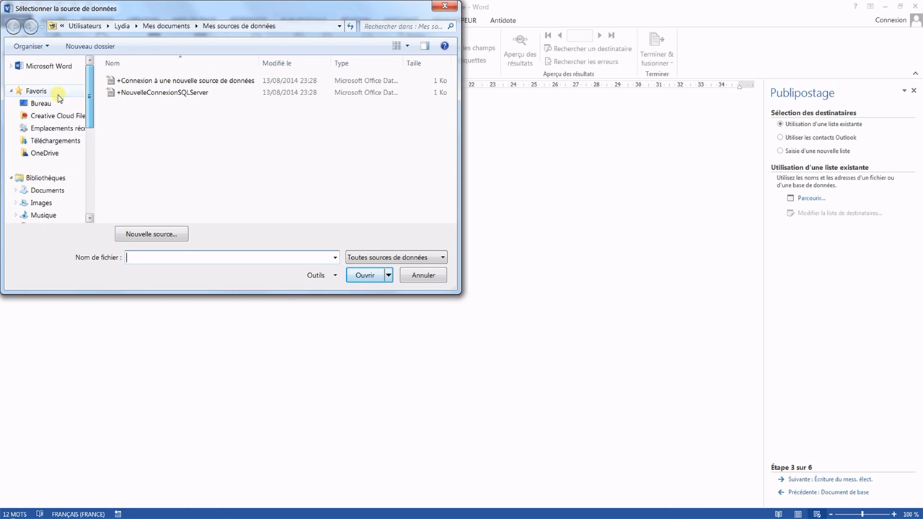
left_click(46, 105)
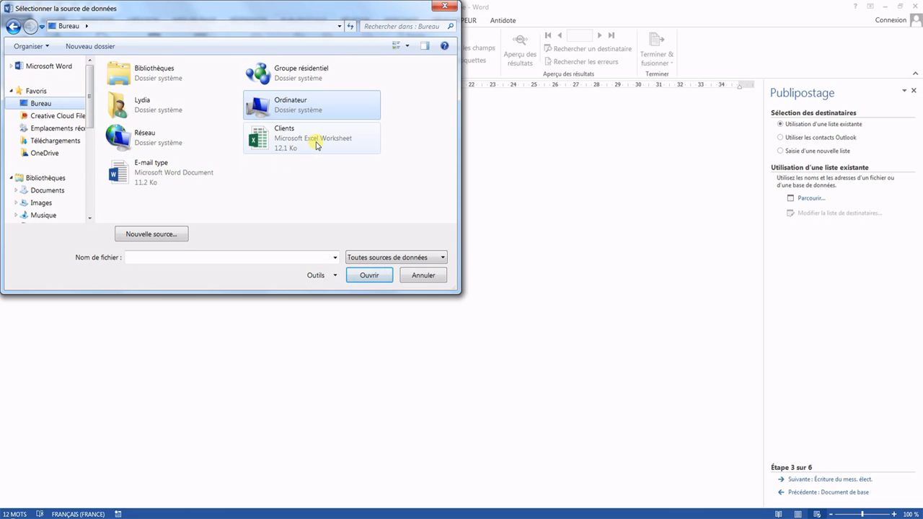
double_click(315, 143)
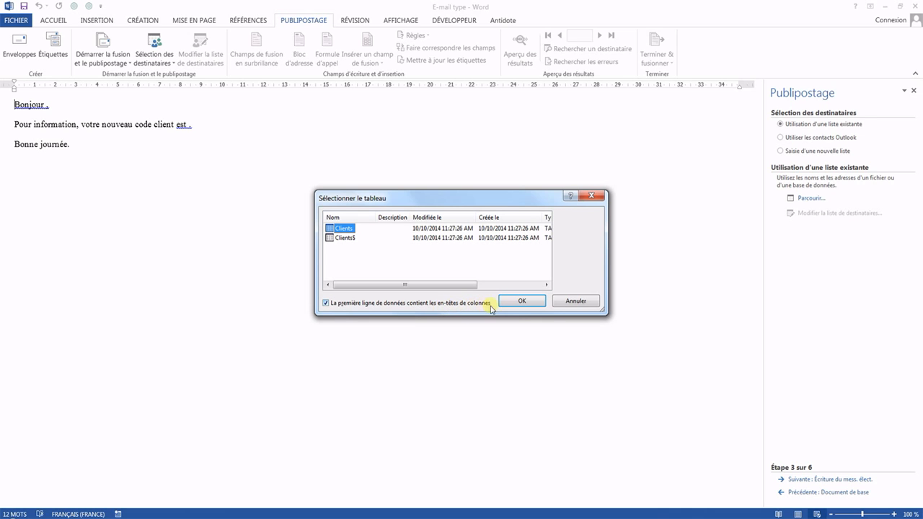
left_click(522, 302)
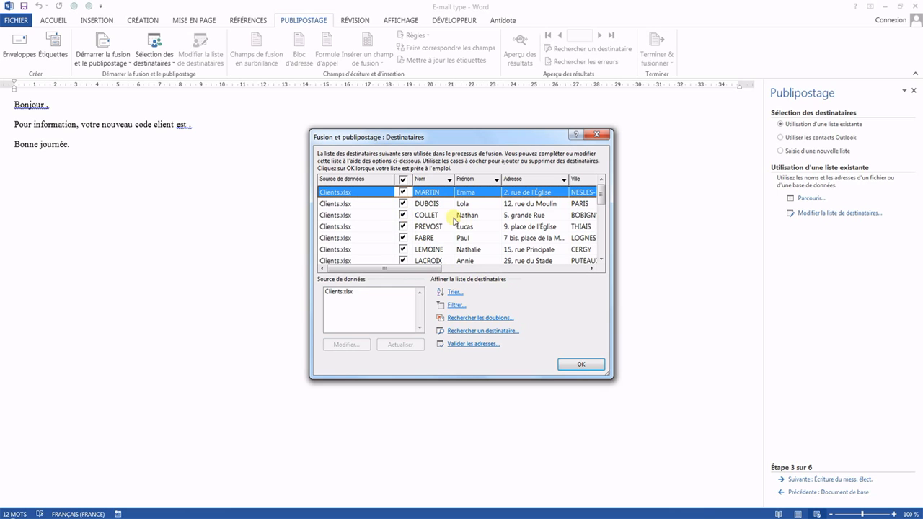
Step: Exclude and re-include the third recipient, and accept the recipient list to continue to writing the message
left_click(404, 215)
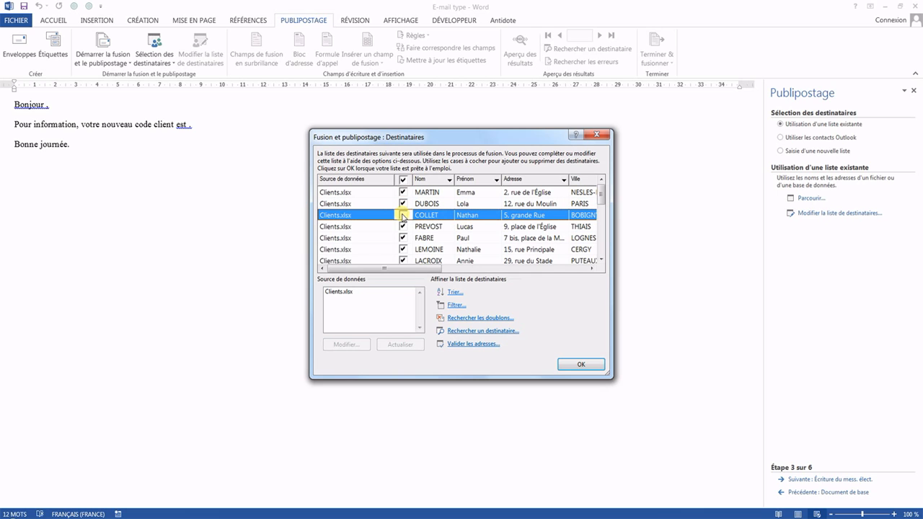
left_click(404, 216)
left_click(581, 365)
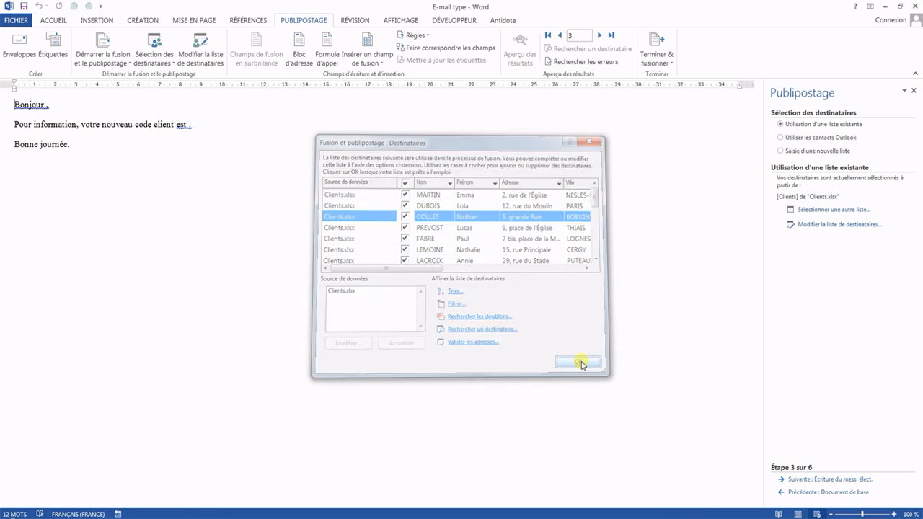
left_click(855, 480)
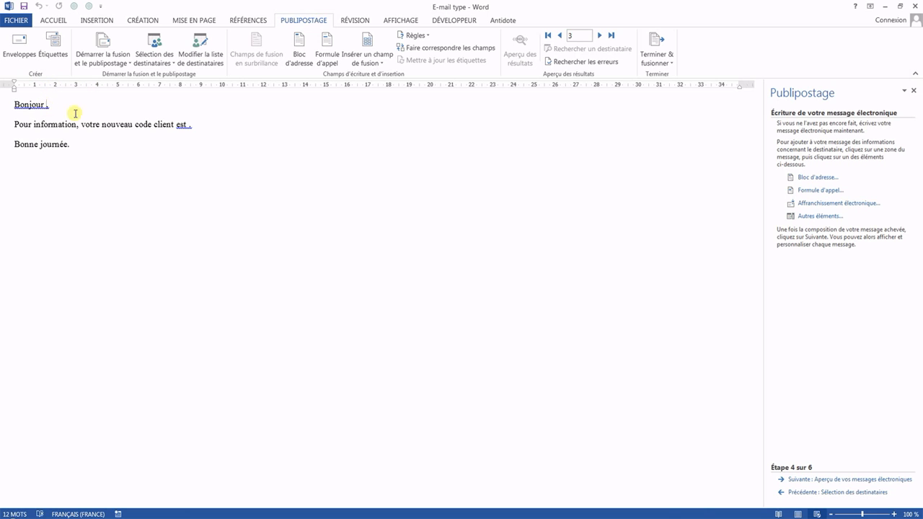
Step: Insert the Prénom and Nom merge fields after "Bonjour", separated by a space
left_click(367, 41)
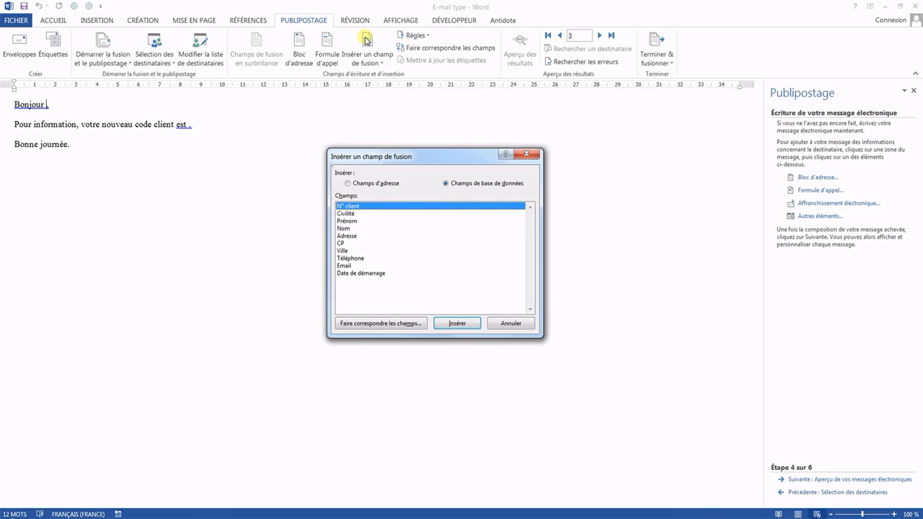
double_click(360, 221)
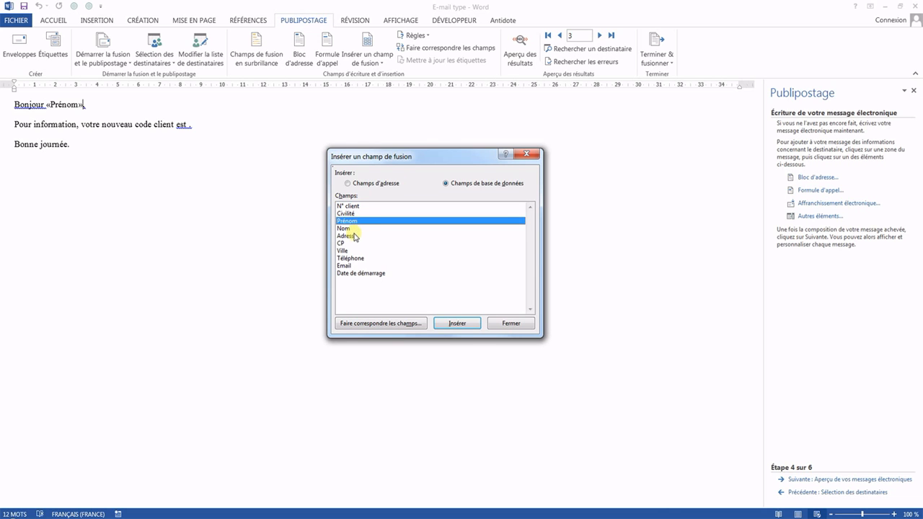
double_click(353, 228)
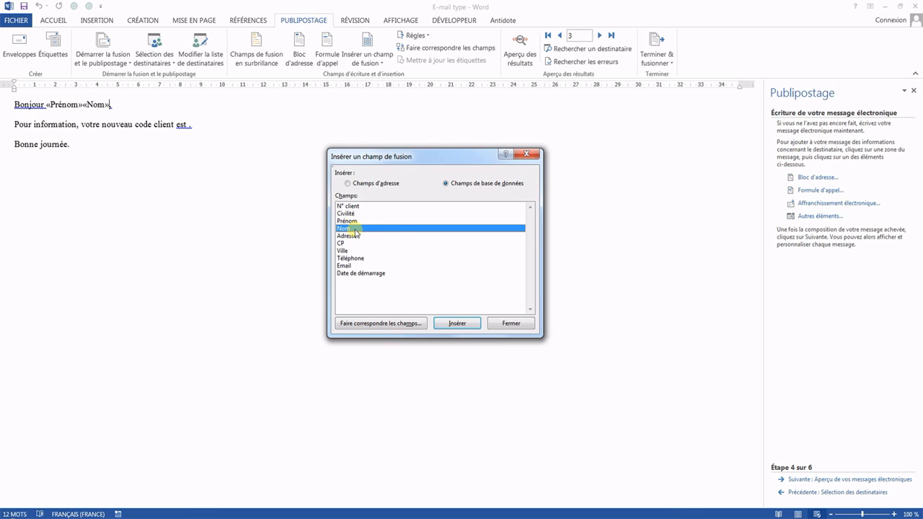
left_click(510, 323)
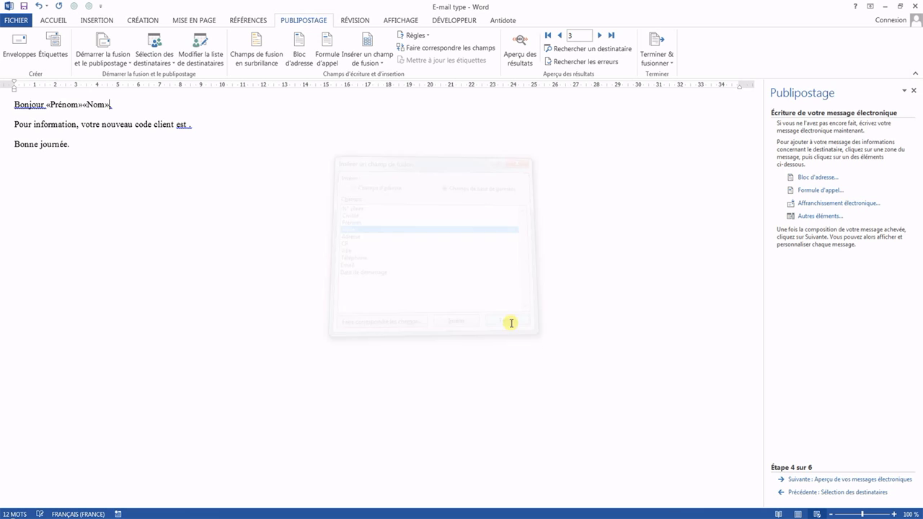
left_click(84, 105)
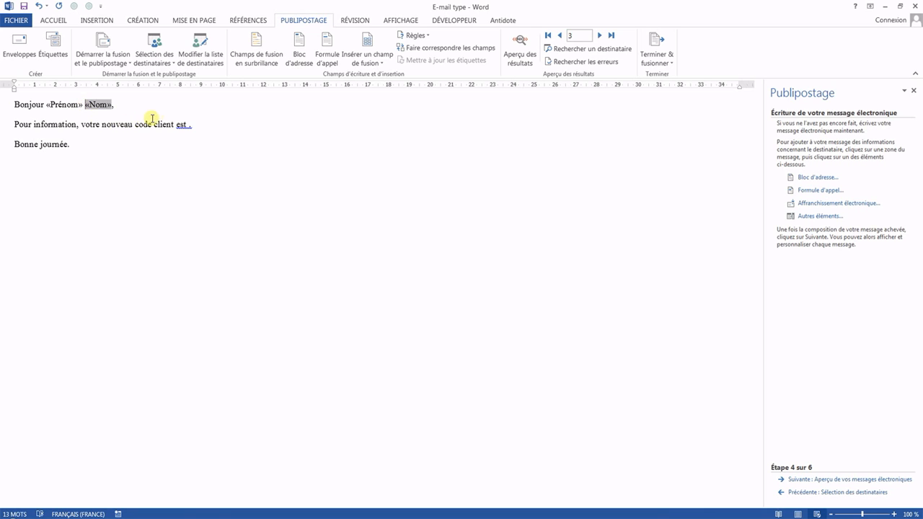
Step: Insert the N_client merge field after "votre nouveau code client est"
left_click(189, 124)
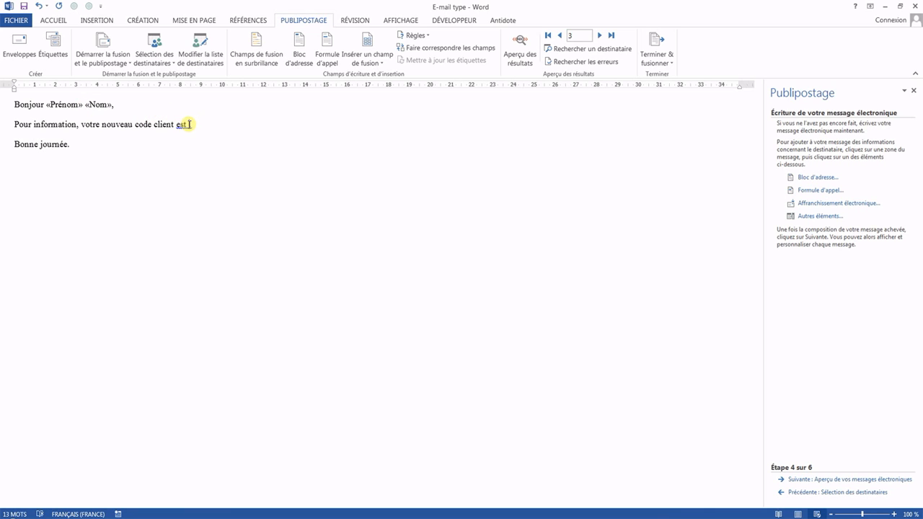
left_click(381, 63)
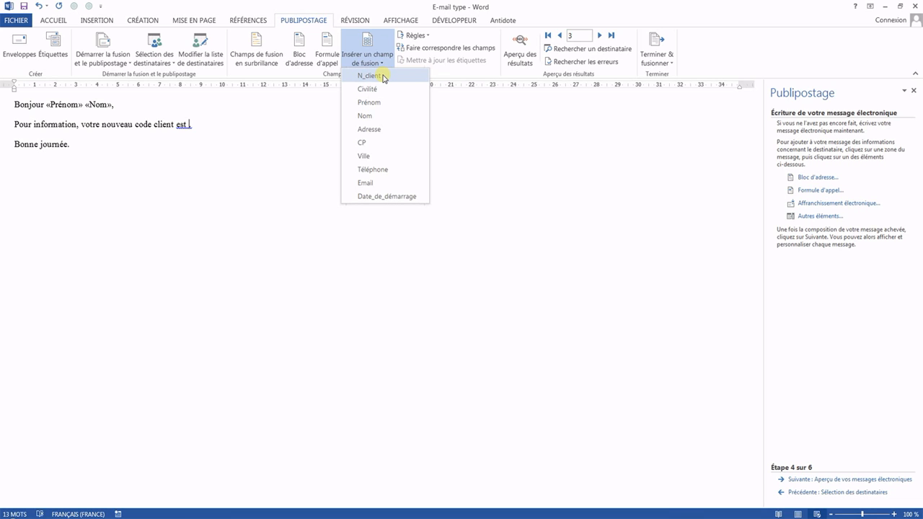
left_click(369, 75)
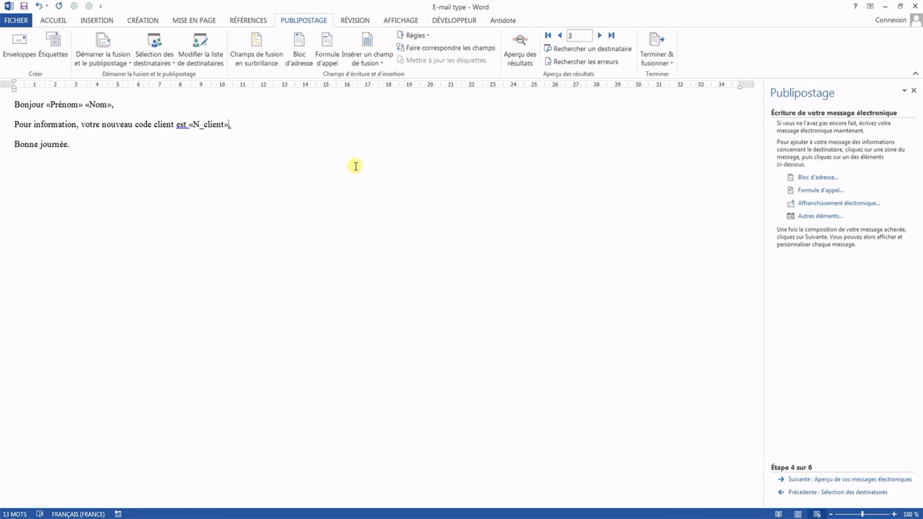
left_click(366, 40)
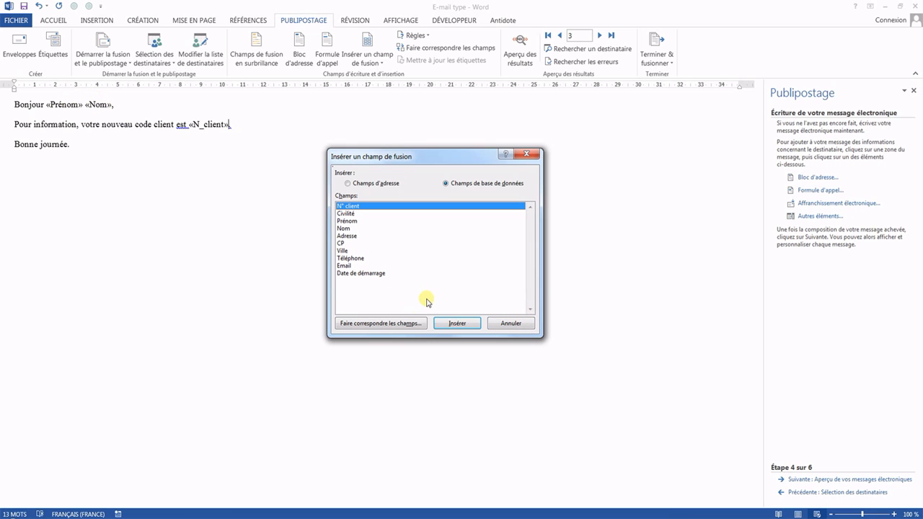
left_click(516, 324)
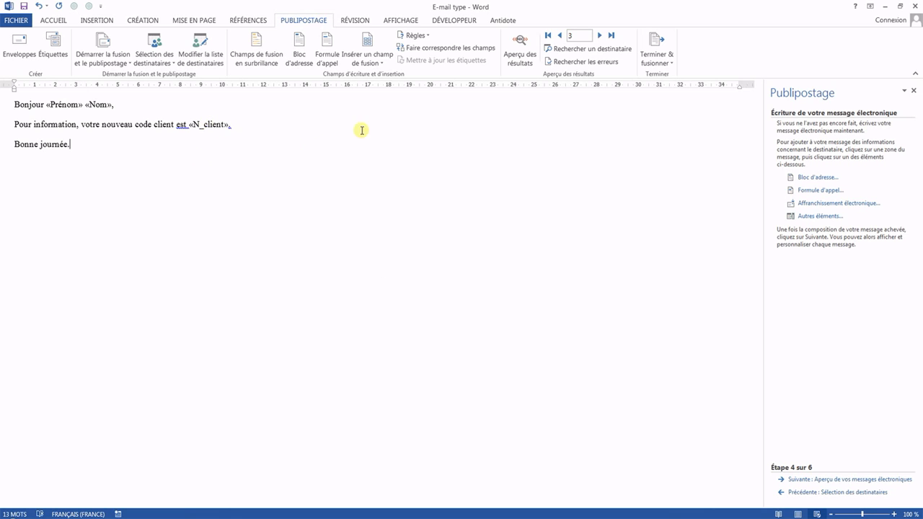
left_click(373, 62)
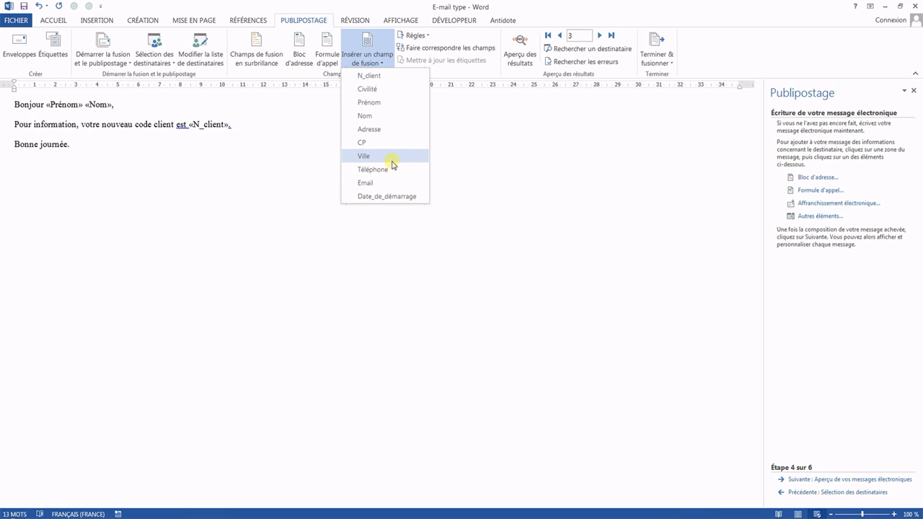
left_click(239, 131)
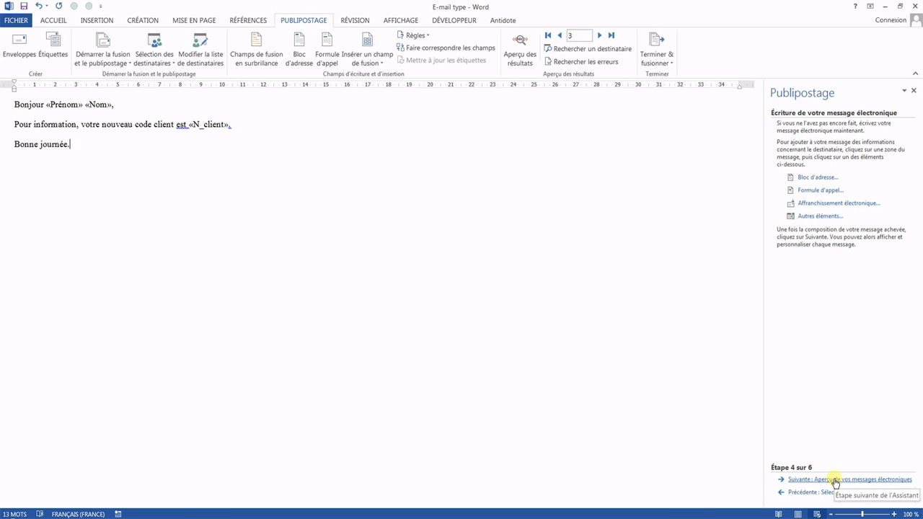
Step: Preview the merged e-mail messages, going back to the first recipient and forward to the fourth
left_click(836, 480)
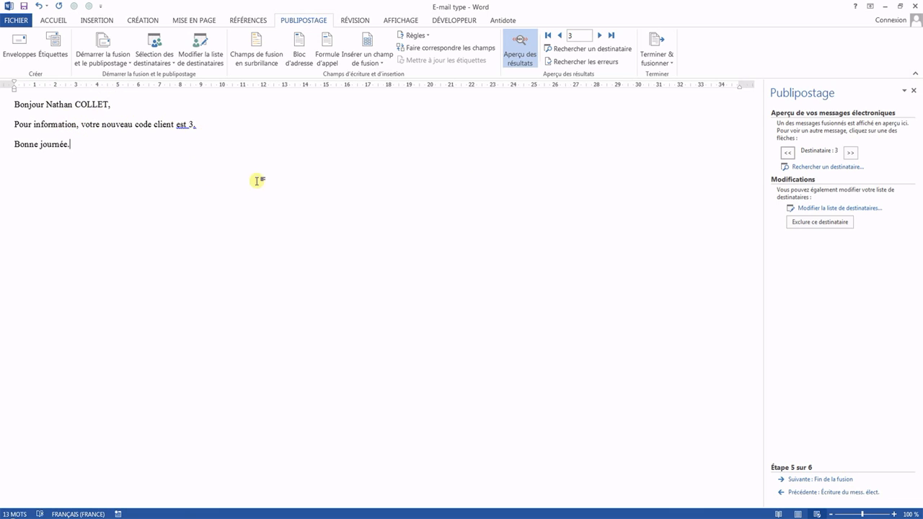
left_click(788, 157)
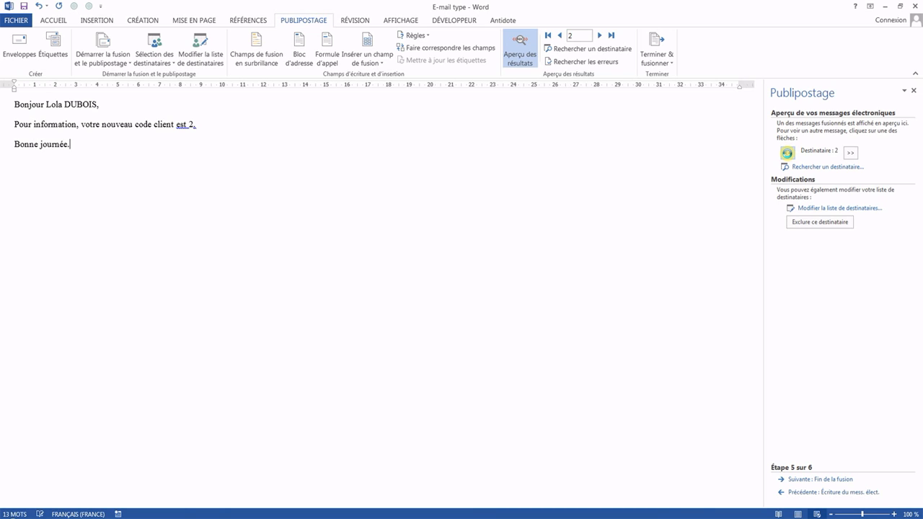
left_click(789, 157)
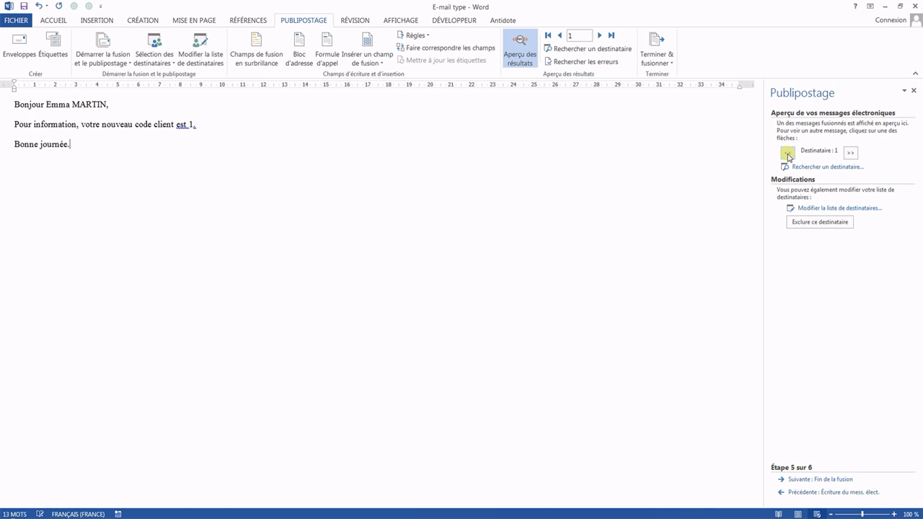
left_click(851, 154)
left_click(851, 154)
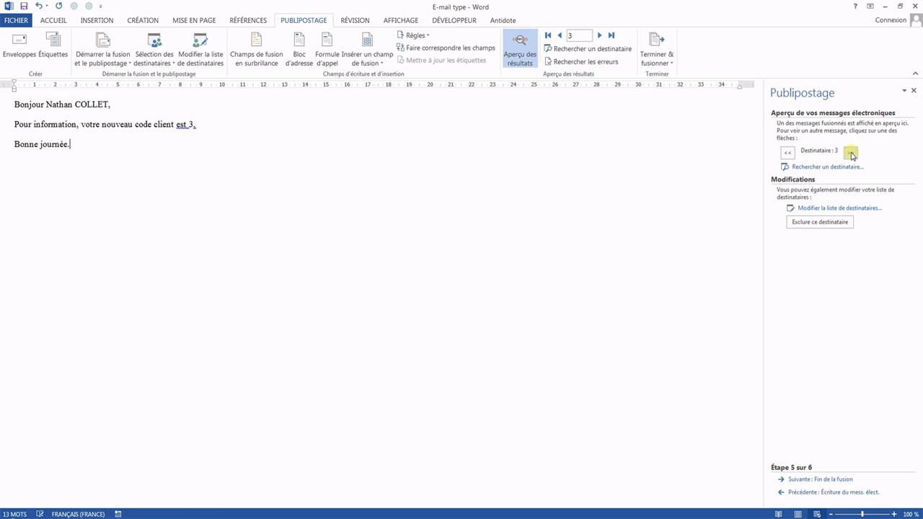
left_click(851, 154)
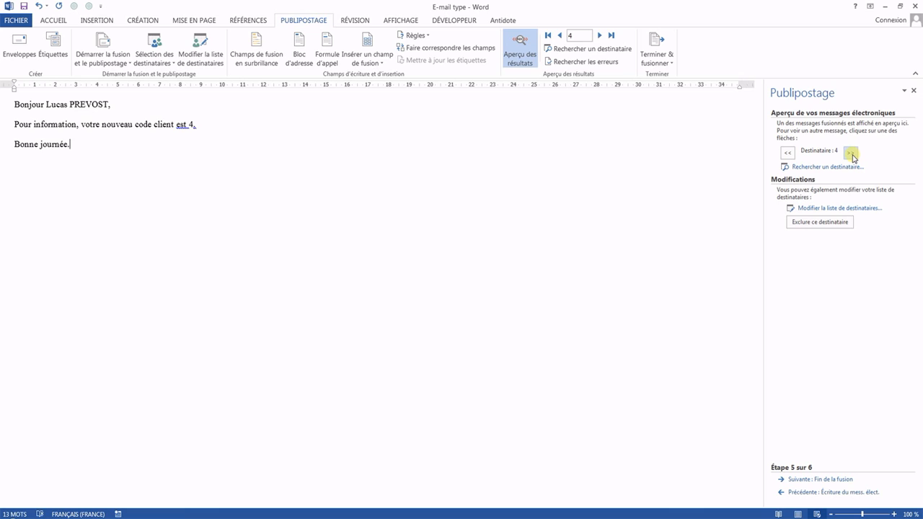
Step: Reopen the recipient list from the preview stage, exclude and re-include the fifth recipient, and close the list
left_click(850, 211)
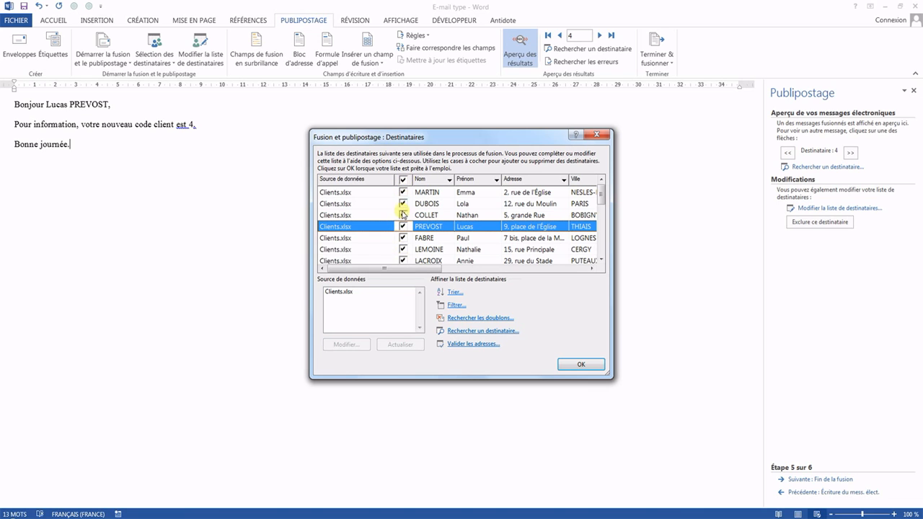
left_click(403, 239)
left_click(403, 239)
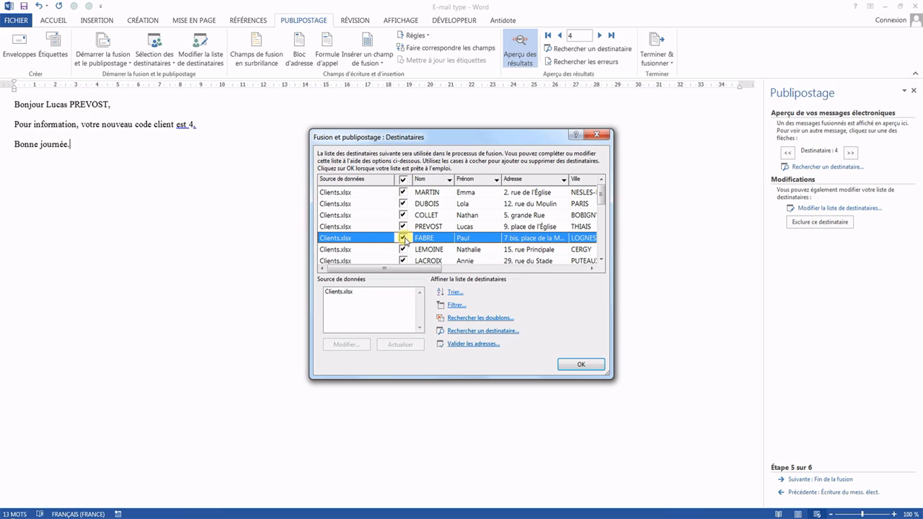
left_click(598, 135)
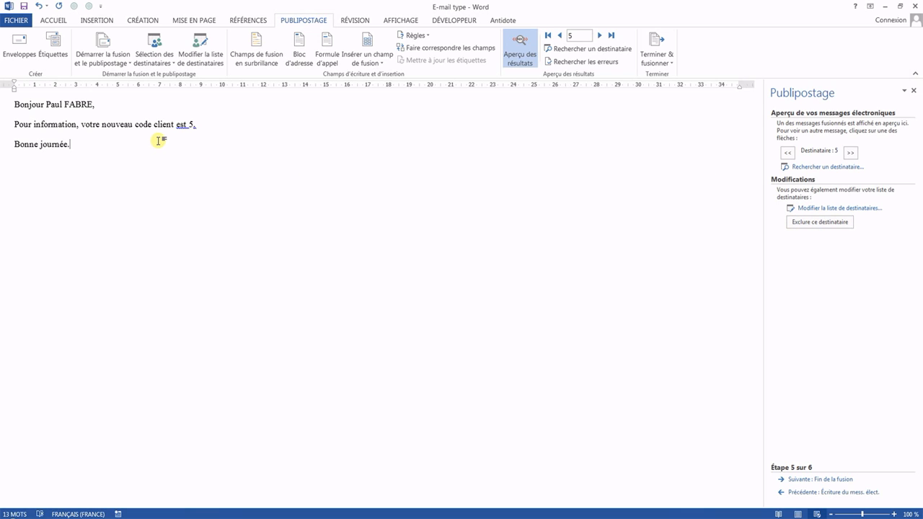
Step: Preview the sixth recipient's message, return to the fifth, and advance the wizard to the final merge stage
left_click(851, 153)
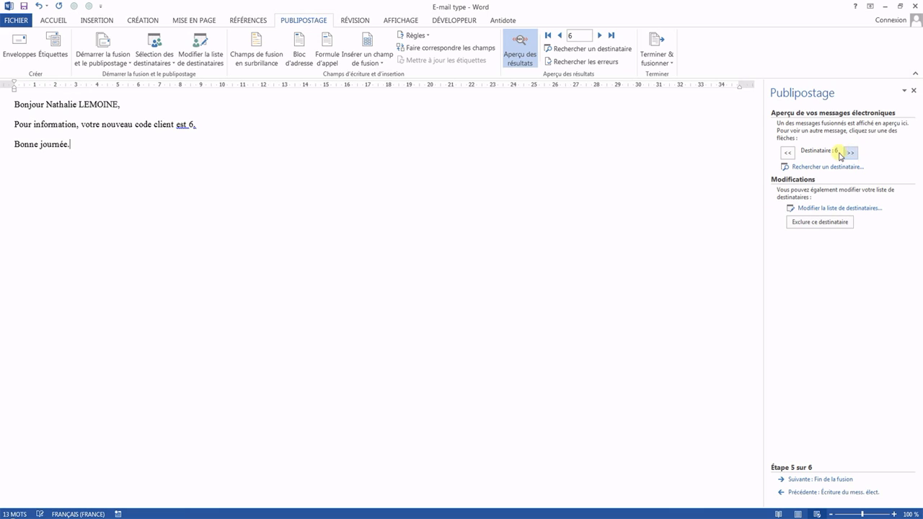
left_click(788, 154)
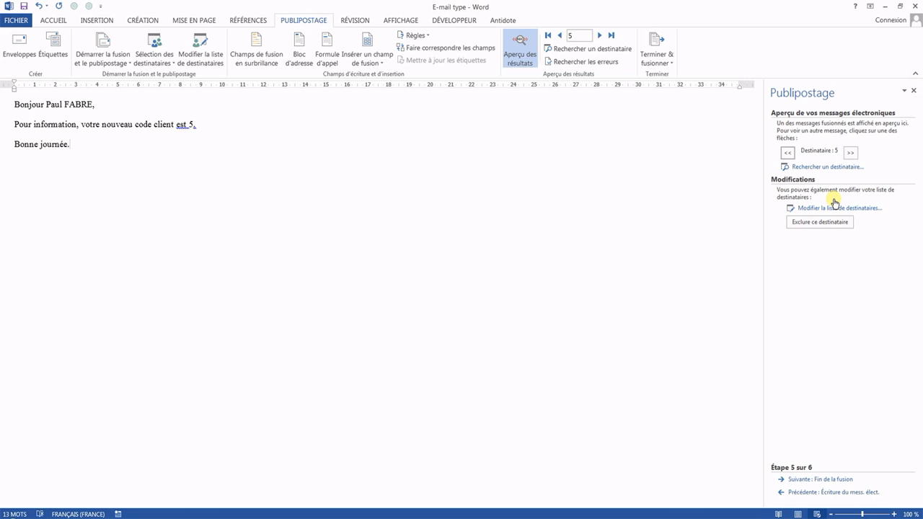
left_click(829, 481)
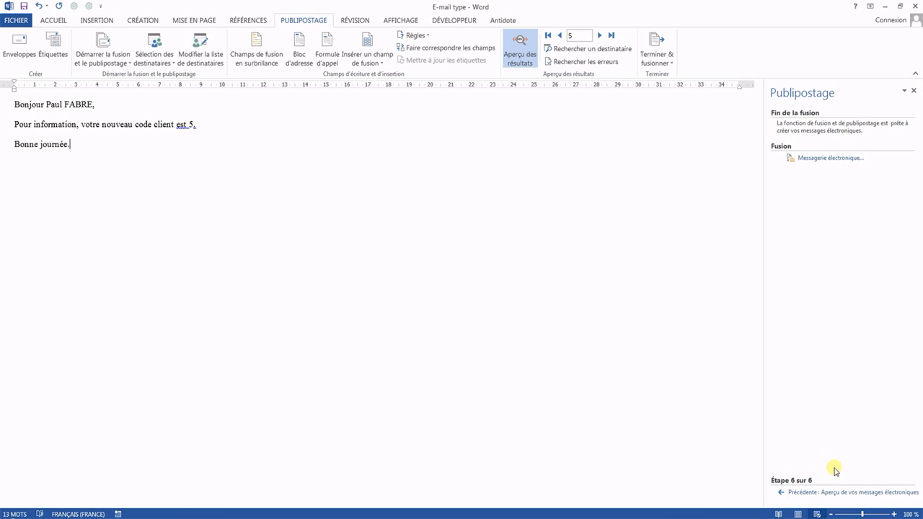
Step: Open the e-mail merge settings and review the available recipient fields, keeping Email as the address field
left_click(822, 160)
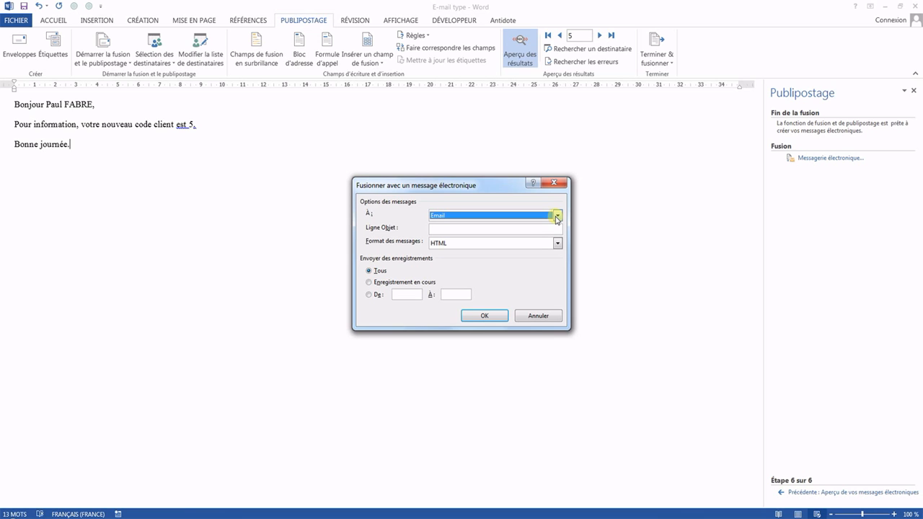
left_click(557, 216)
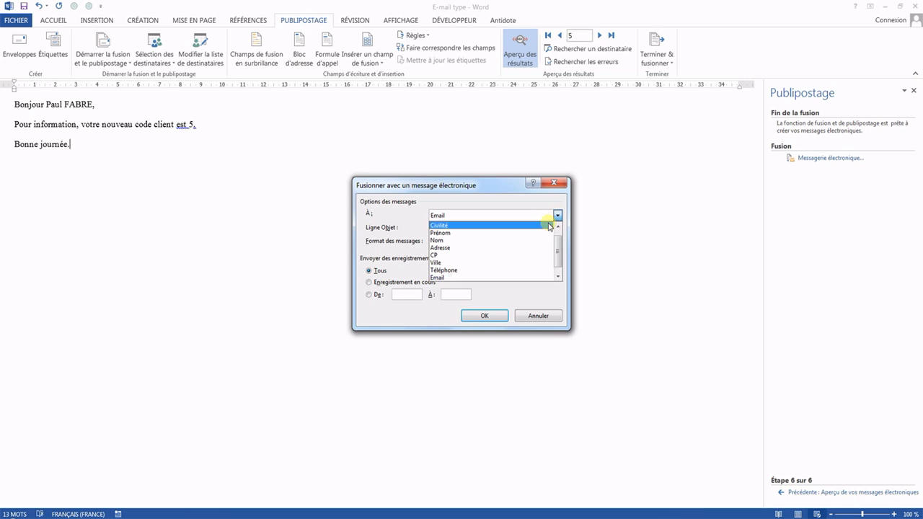
left_click(517, 195)
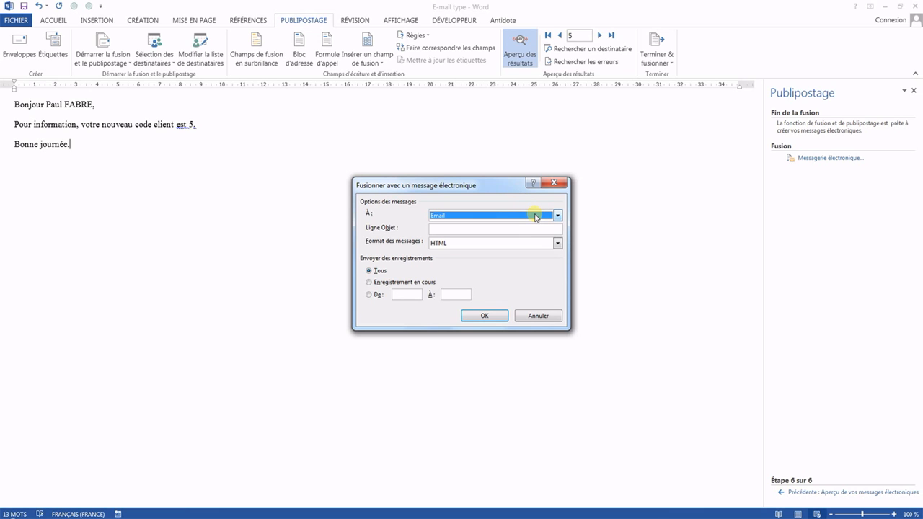
left_click(536, 218)
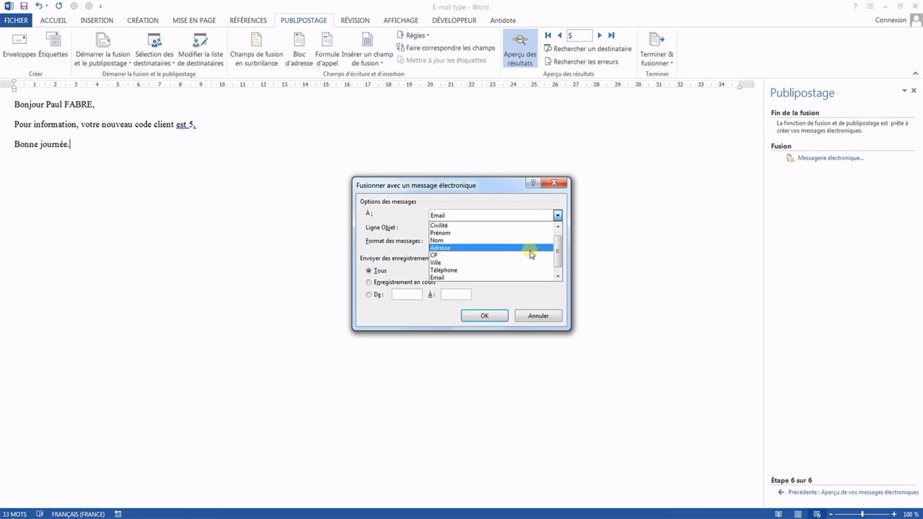
left_click(516, 199)
Step: Set the message subject to "Votre code client" and review the message formats, keeping HTML
left_click(508, 229)
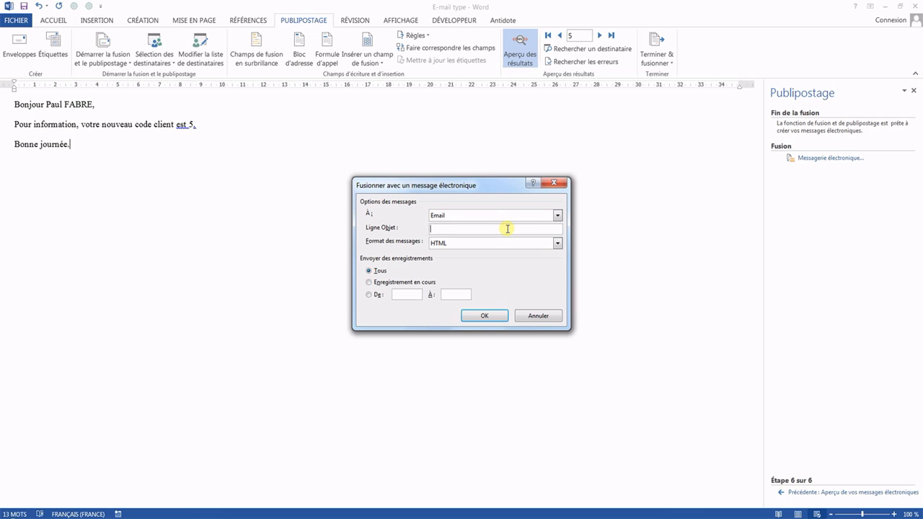
type("Votre code client")
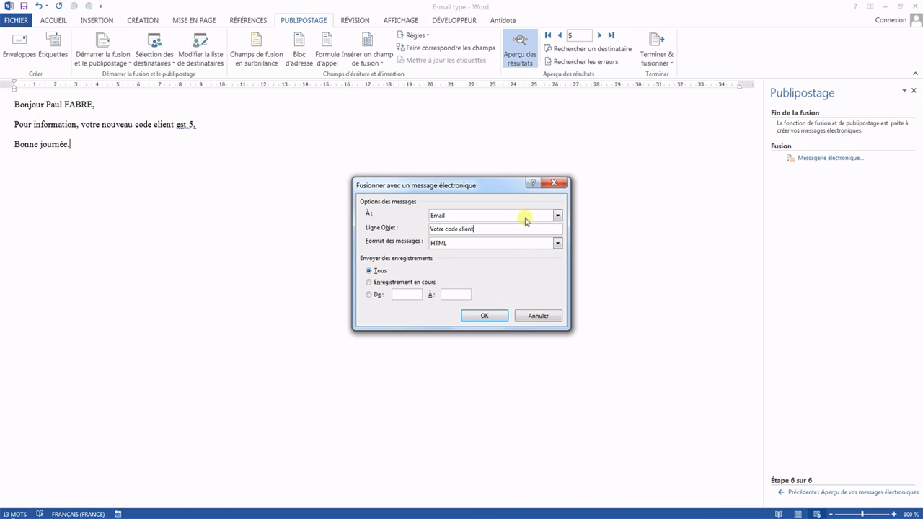
left_click(536, 245)
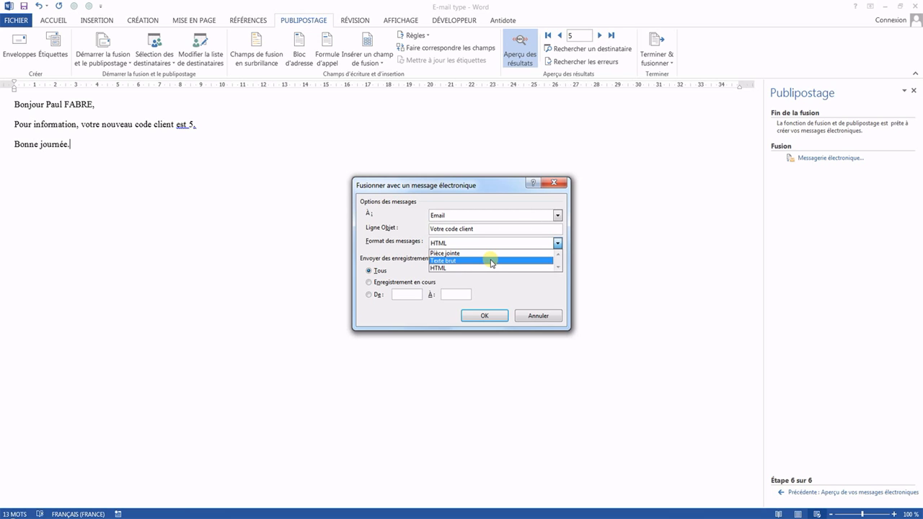
left_click(514, 281)
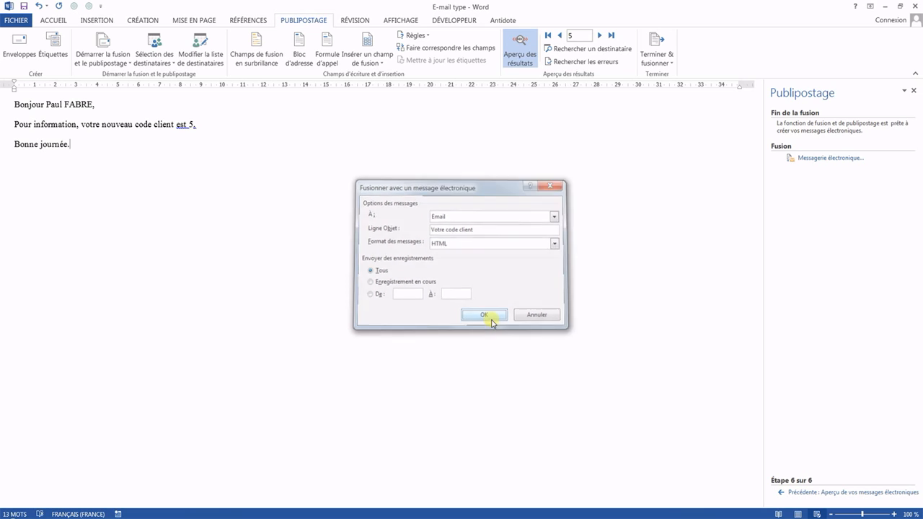
Step: Run the e-mail merge for all records, and quit the Outlook 2013 account setup wizard
left_click(485, 316)
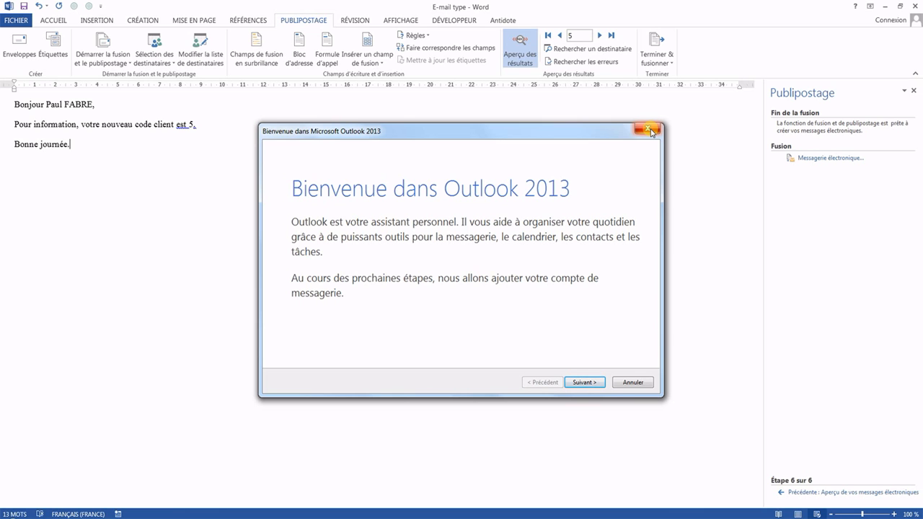
left_click(648, 129)
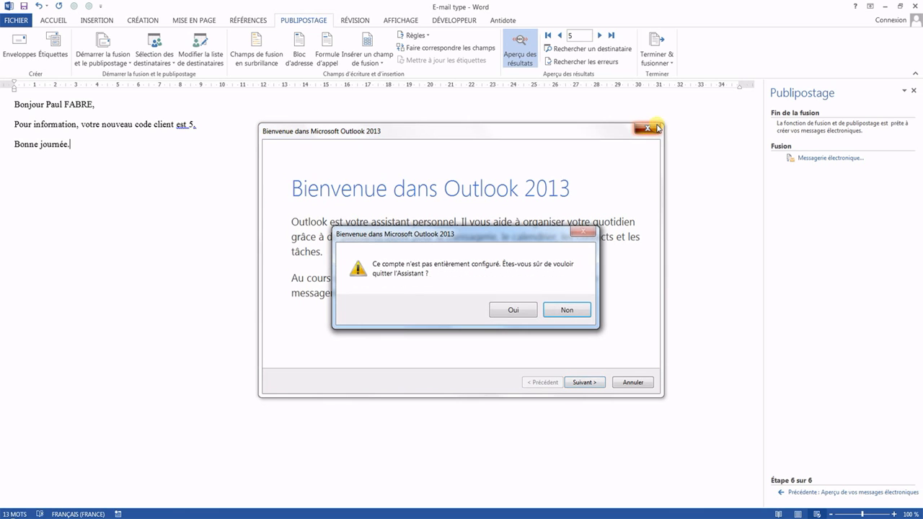
left_click(516, 311)
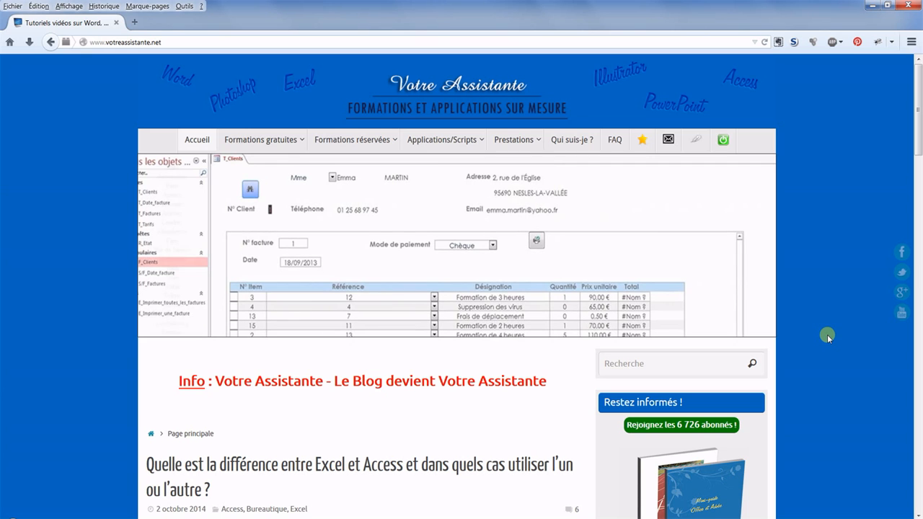
Step: Examine the Votre Assistante home page in the browser, including the fields of its free sign-up form
scroll(827, 334, "down", 7)
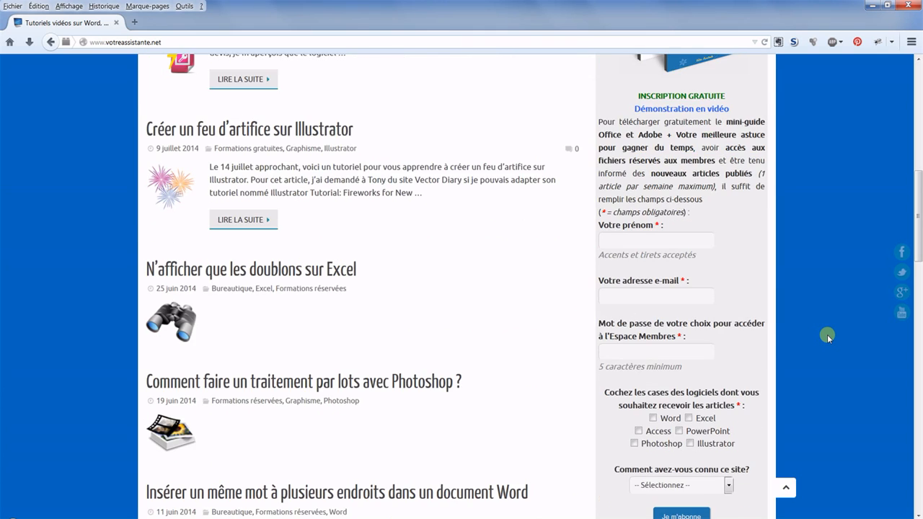
scroll(827, 335, "down", 1)
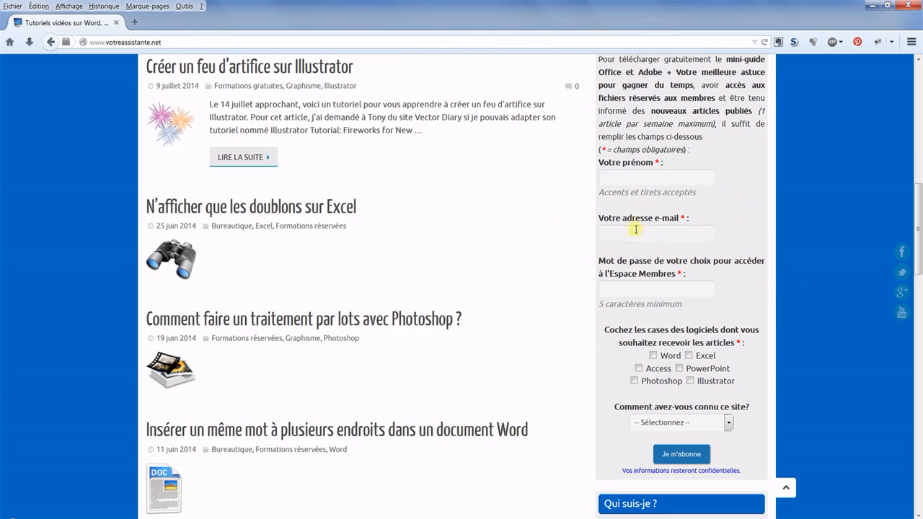
left_click(651, 288)
left_click(696, 424)
left_click(696, 425)
scroll(691, 460, "up", 10)
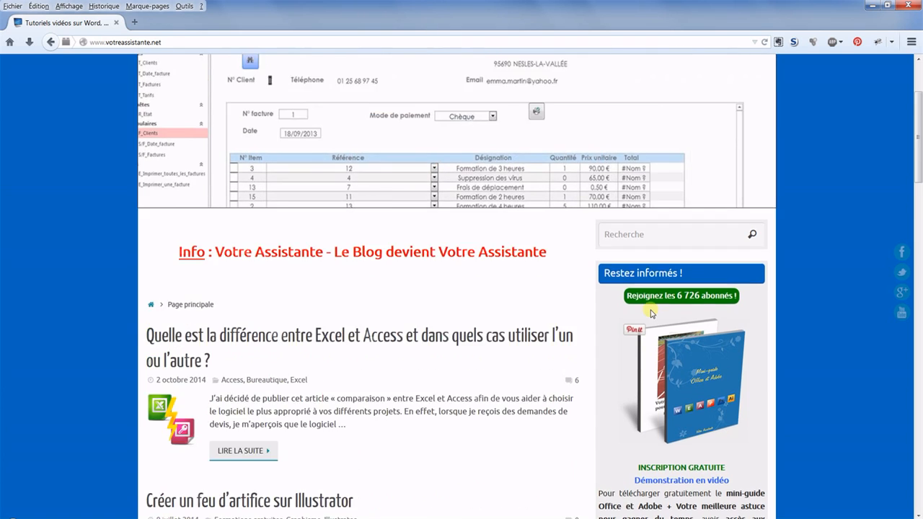
scroll(651, 314, "up", 3)
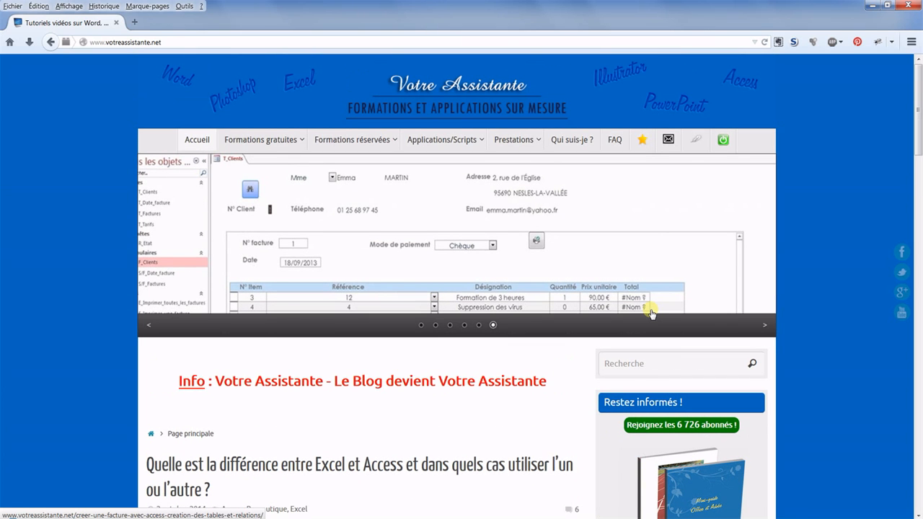